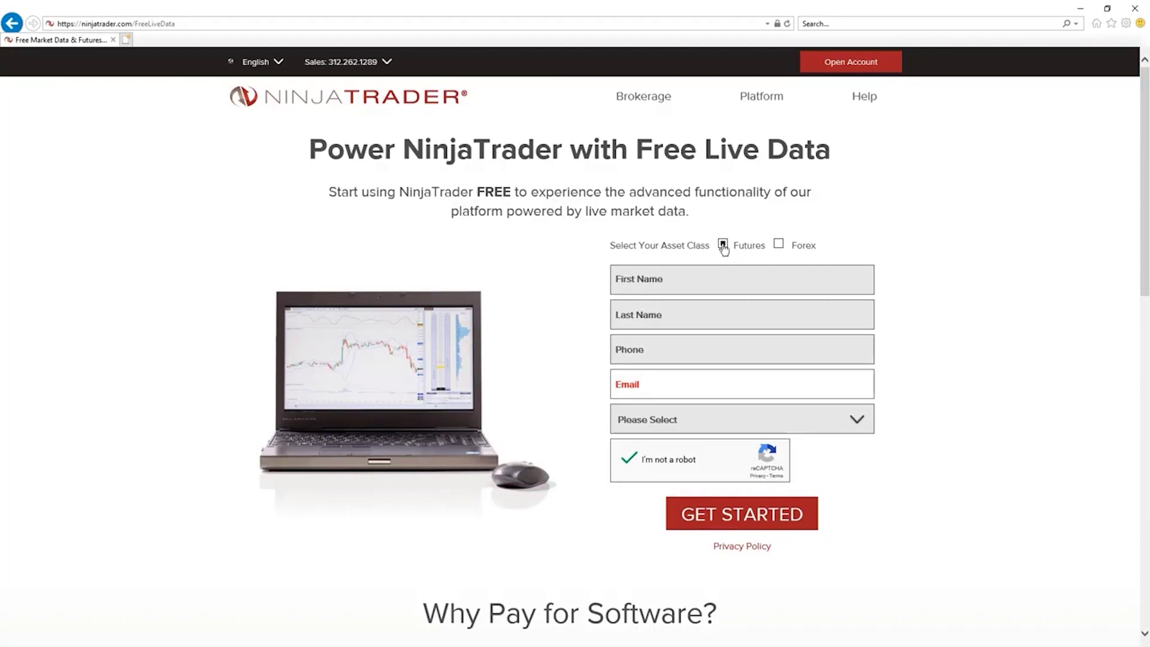
Choose Futures as the asset class and enter placeholder first name, last name, phone and e-mail.
{"action": "left_click", "coordinate": [778, 245]}
{"action": "left_click", "coordinate": [723, 244]}
{"action": "left_click", "coordinate": [721, 275]}
{"action": "type", "text": "test"}
{"action": "key", "text": "Tab"}
{"action": "type", "text": "t"}
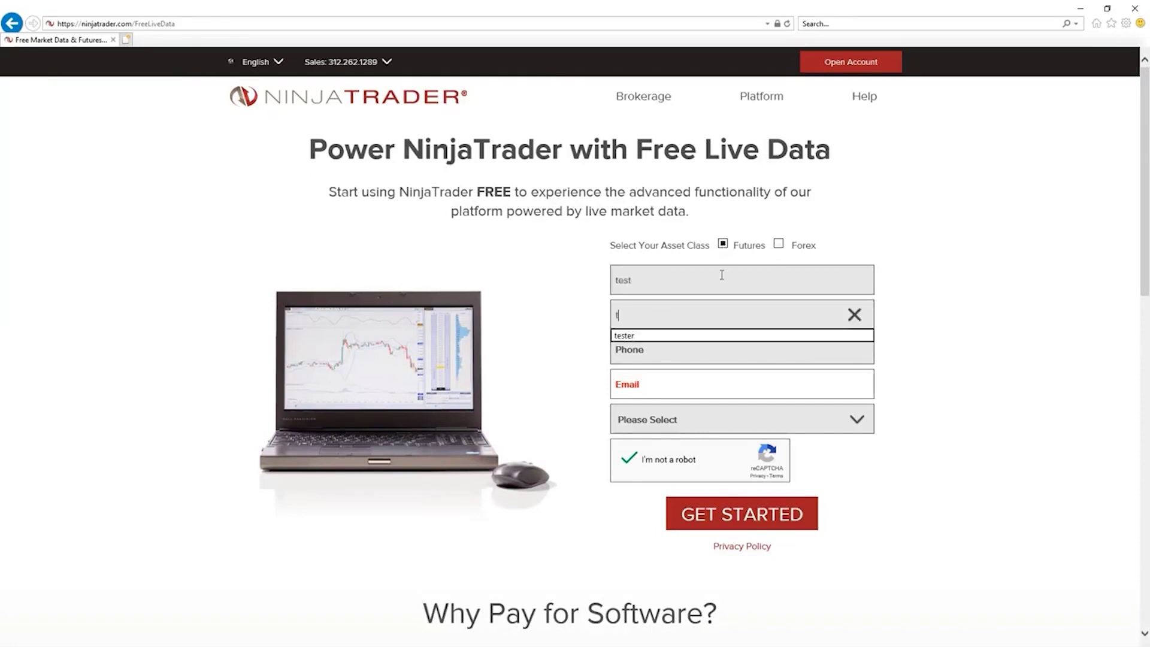
{"action": "type", "text": "ester"}
{"action": "key", "text": "Tab"}
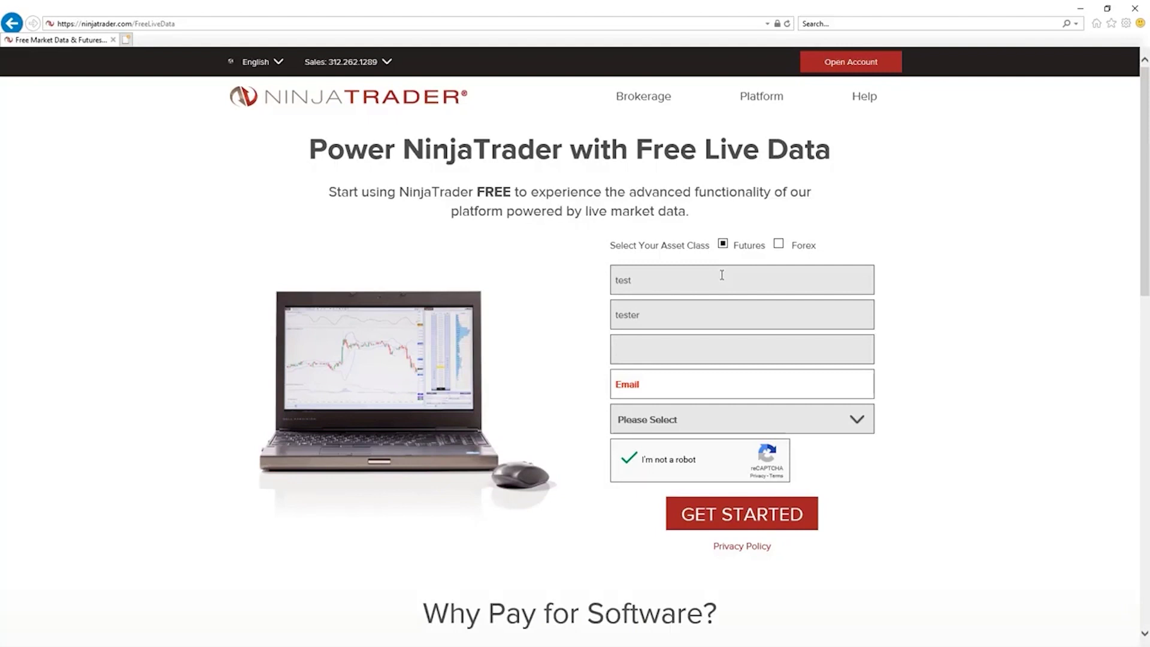
{"action": "type", "text": "55555"}
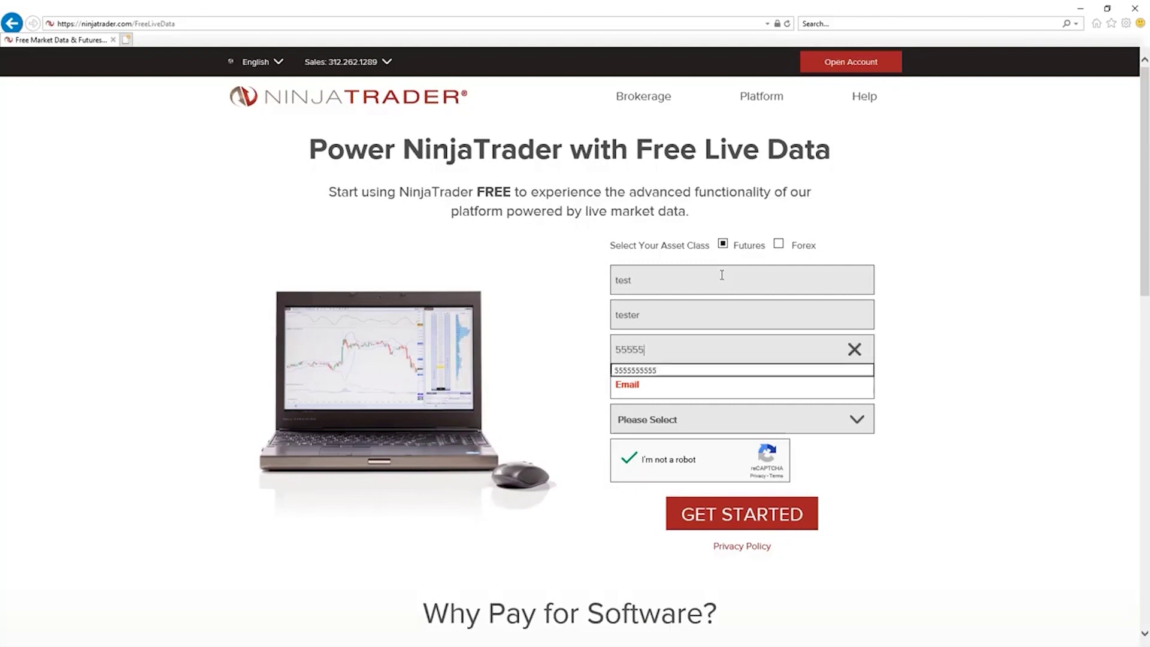
{"action": "type", "text": "55555"}
{"action": "key", "text": "Tab"}
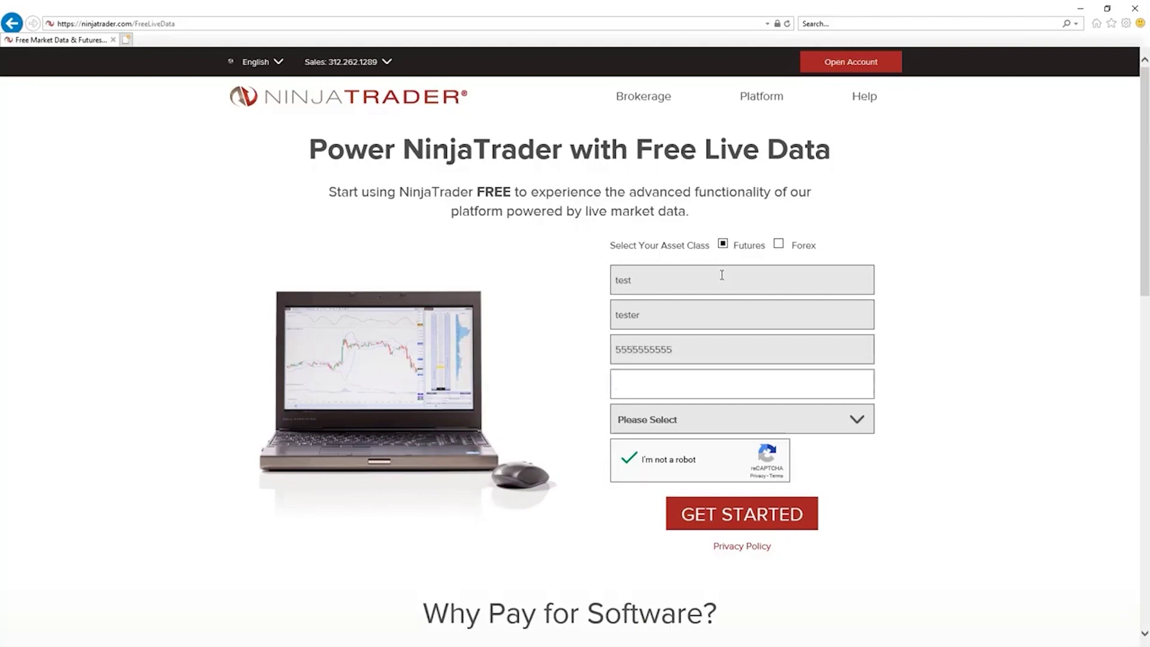
{"action": "type", "text": "test@test.com"}
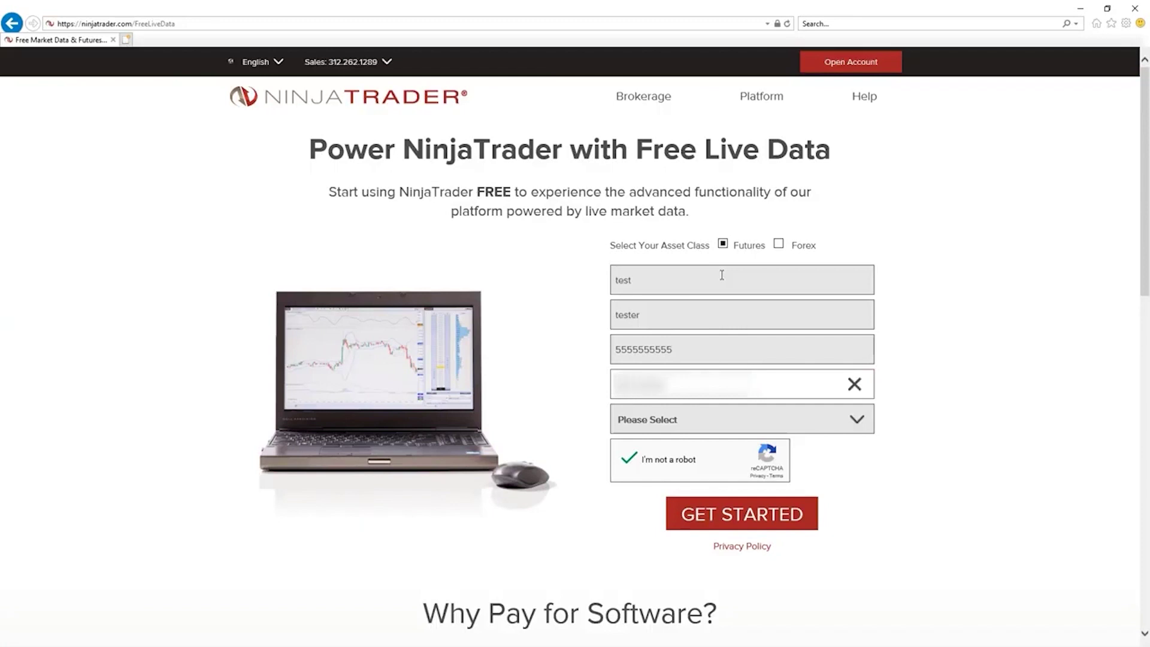
{"action": "type", "text": ".com"}
{"action": "key", "text": "Tab"}
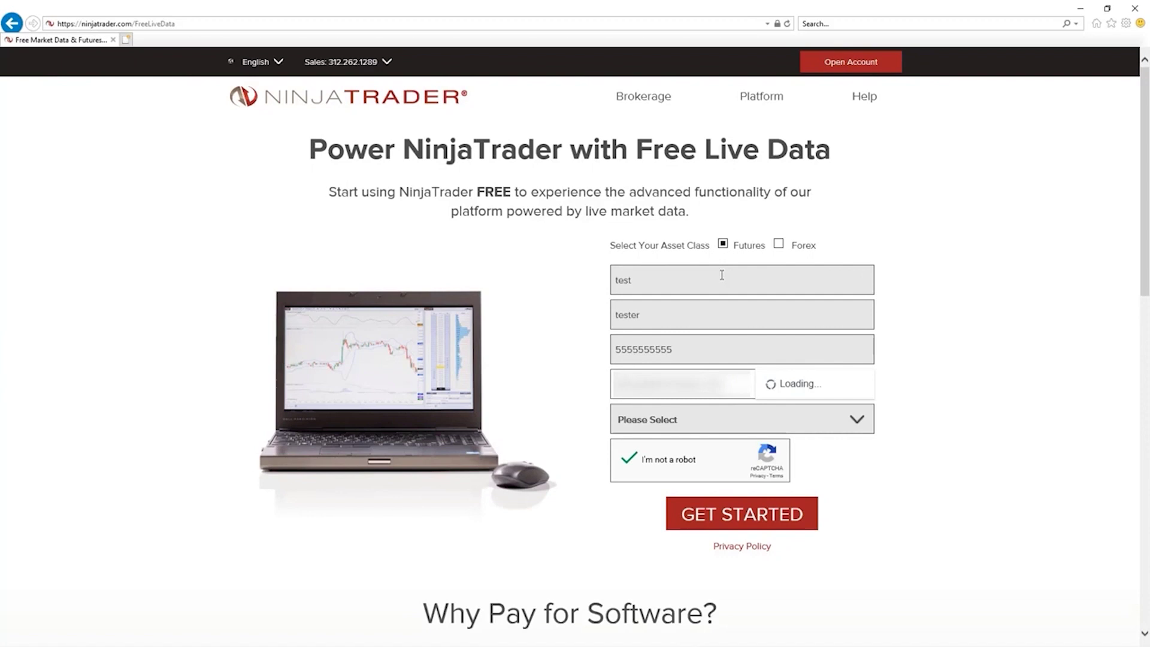
Pick United States as the country, pass the reCAPTCHA check and submit the signup.
{"action": "left_click", "coordinate": [862, 429]}
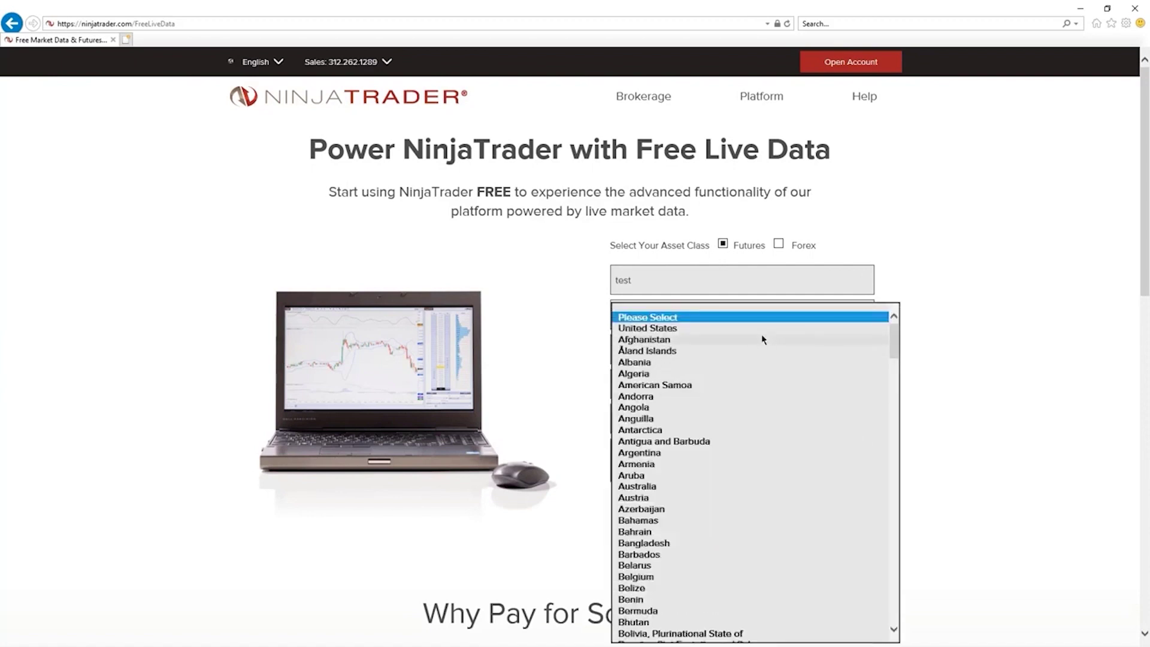
{"action": "left_click", "coordinate": [760, 333]}
{"action": "left_click", "coordinate": [653, 460]}
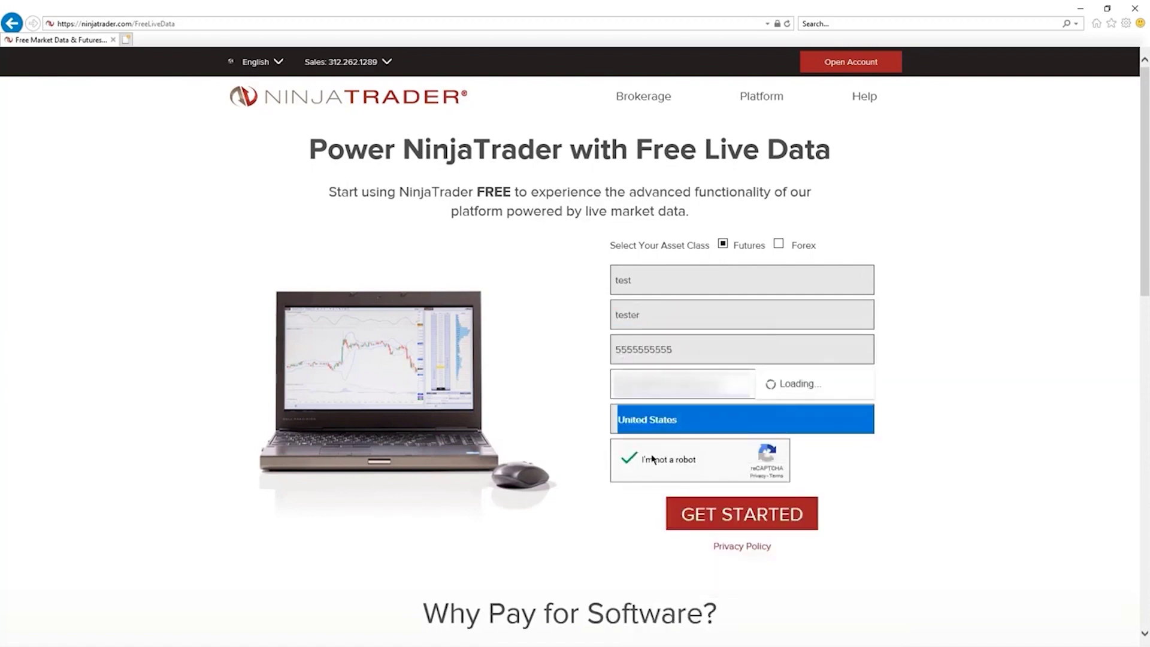
{"action": "left_click", "coordinate": [726, 516]}
{"action": "left_click", "coordinate": [726, 516]}
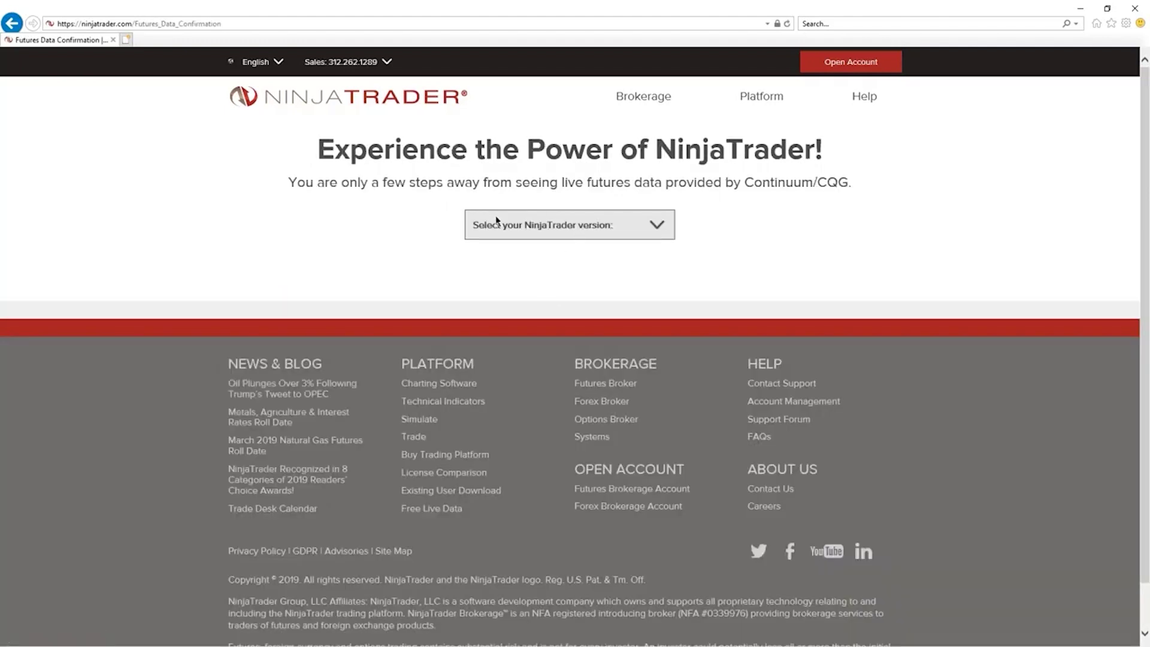
Select NinjaTrader 8, download NinjaTrader.Install.msi and dismiss the download prompt.
{"action": "left_click", "coordinate": [528, 223]}
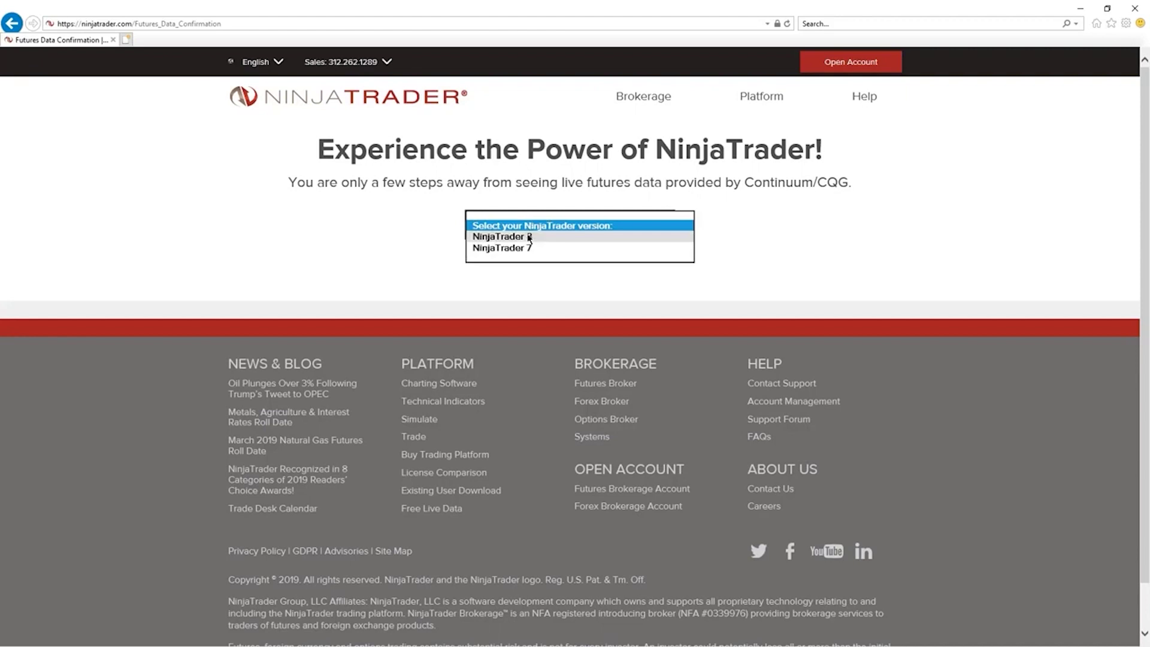
{"action": "left_click", "coordinate": [528, 237]}
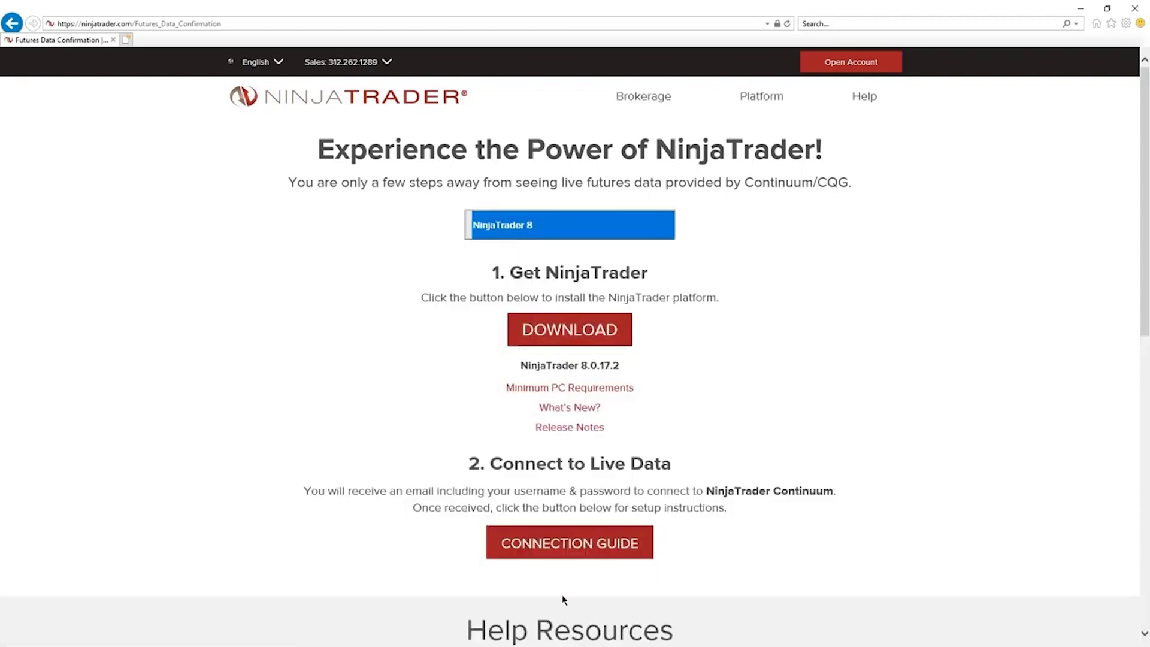
{"action": "left_click", "coordinate": [607, 349]}
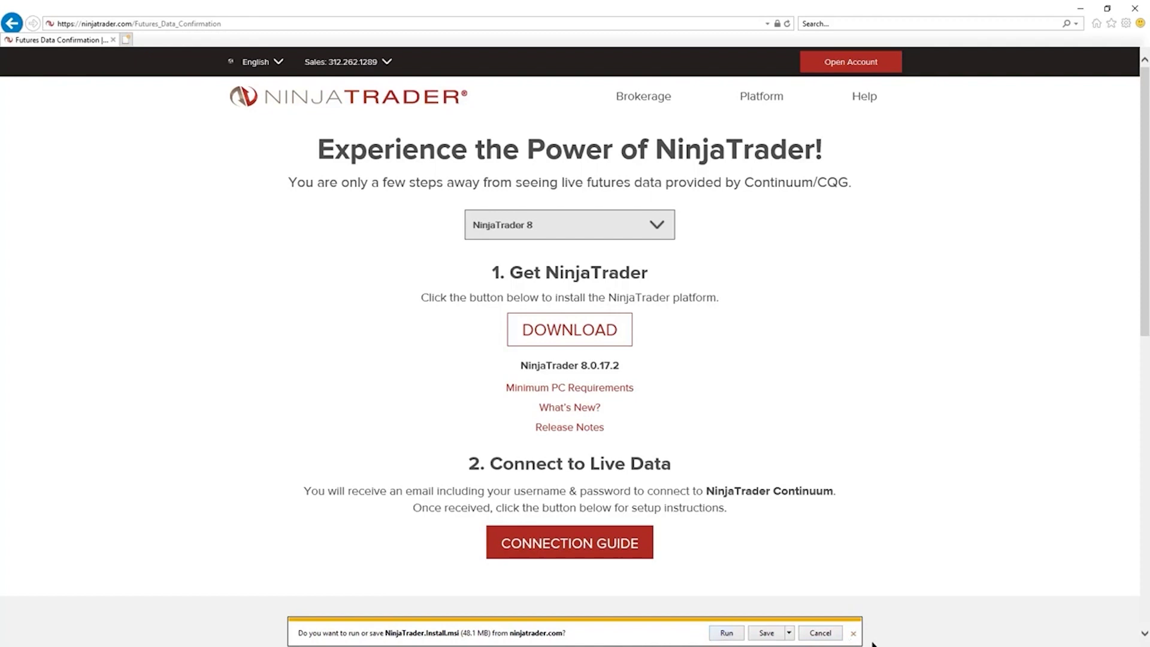
{"action": "left_click", "coordinate": [854, 633]}
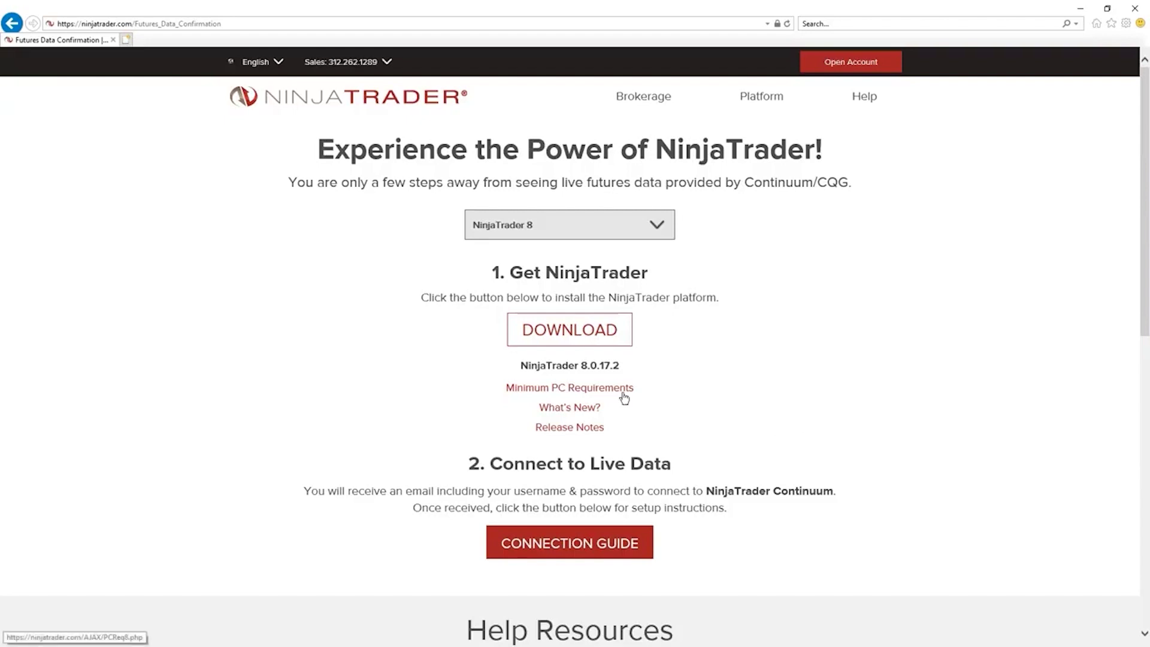
{"action": "left_click", "coordinate": [572, 331]}
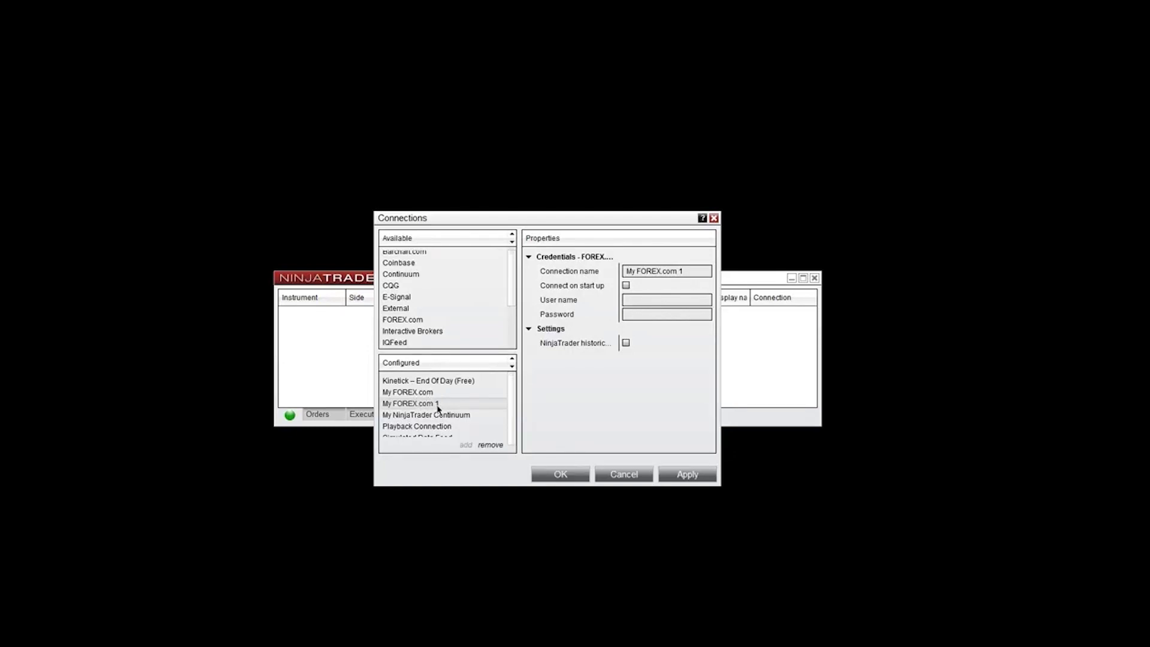
Select the FOREX.com connection's name text, then move to the account password field.
{"action": "left_click", "coordinate": [692, 271]}
{"action": "left_click_drag", "start_coordinate": [692, 271], "coordinate": [624, 271]}
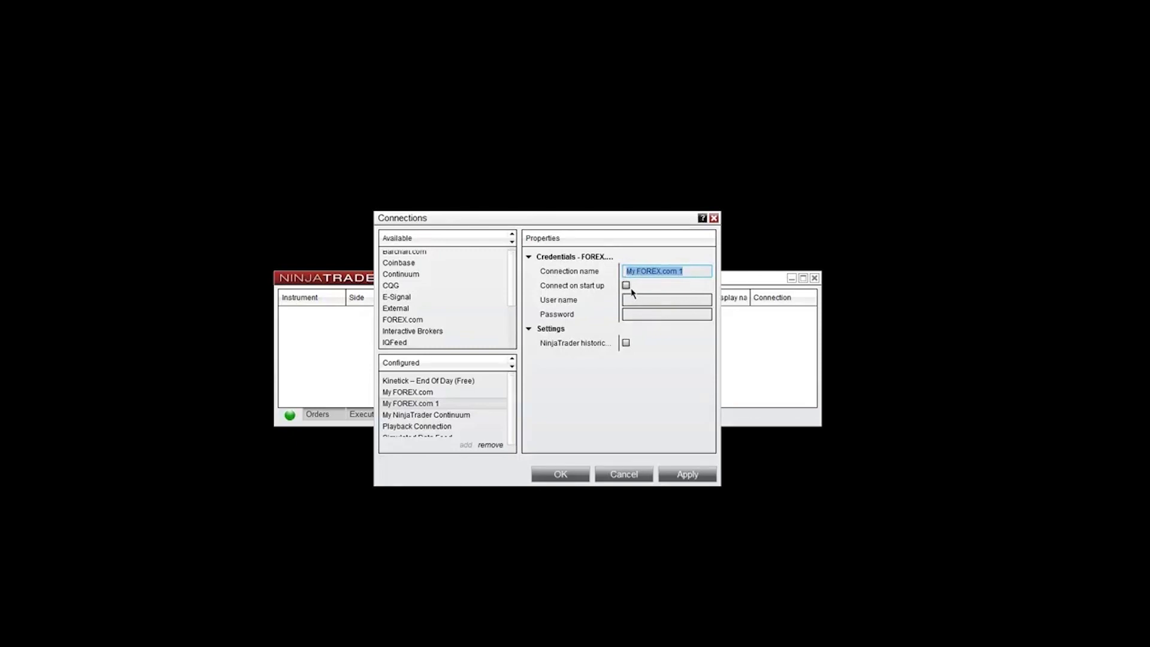
{"action": "left_click", "coordinate": [632, 311]}
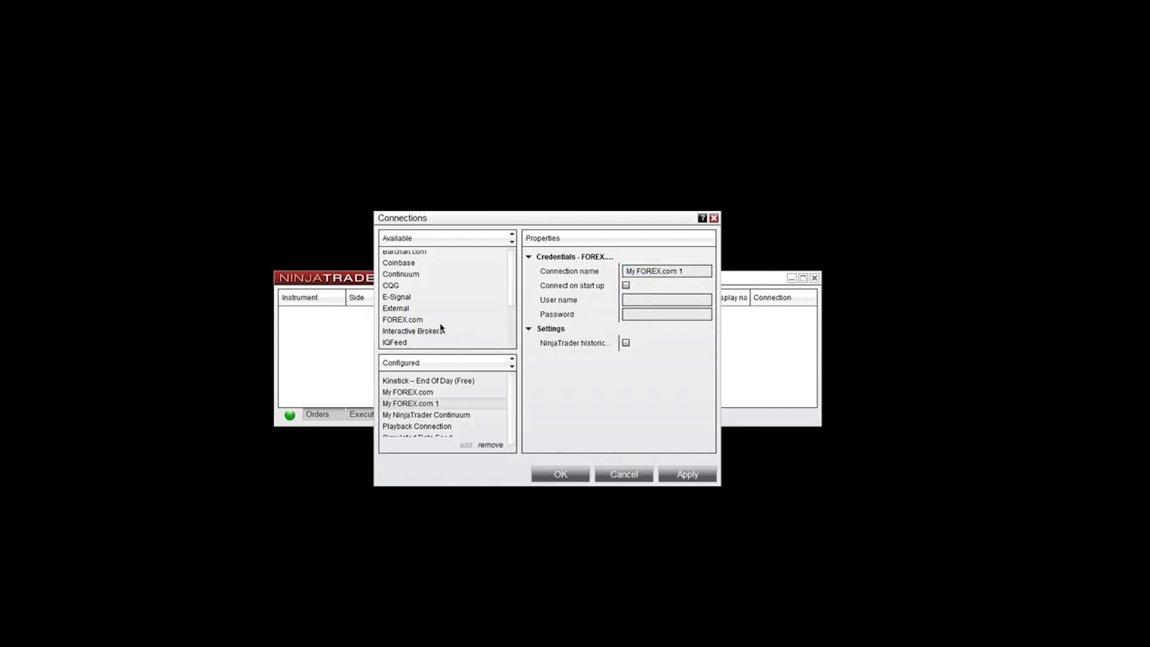
Find NinjaTrader Continuum in the available connections list and select it.
{"action": "scroll", "coordinate": [442, 327], "scroll_direction": "down", "scroll_amount": 1}
{"action": "scroll", "coordinate": [442, 327], "scroll_direction": "down", "scroll_amount": 1}
{"action": "left_click", "coordinate": [451, 309]}
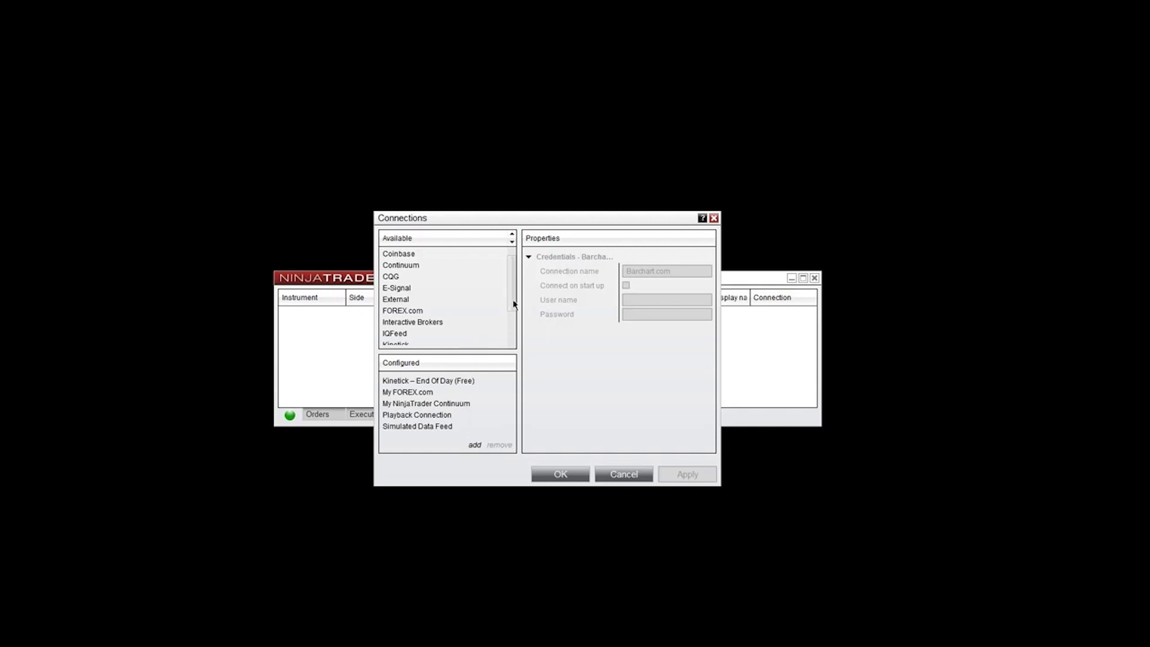
{"action": "left_click_drag", "start_coordinate": [513, 304], "coordinate": [509, 313]}
{"action": "left_click", "coordinate": [440, 319]}
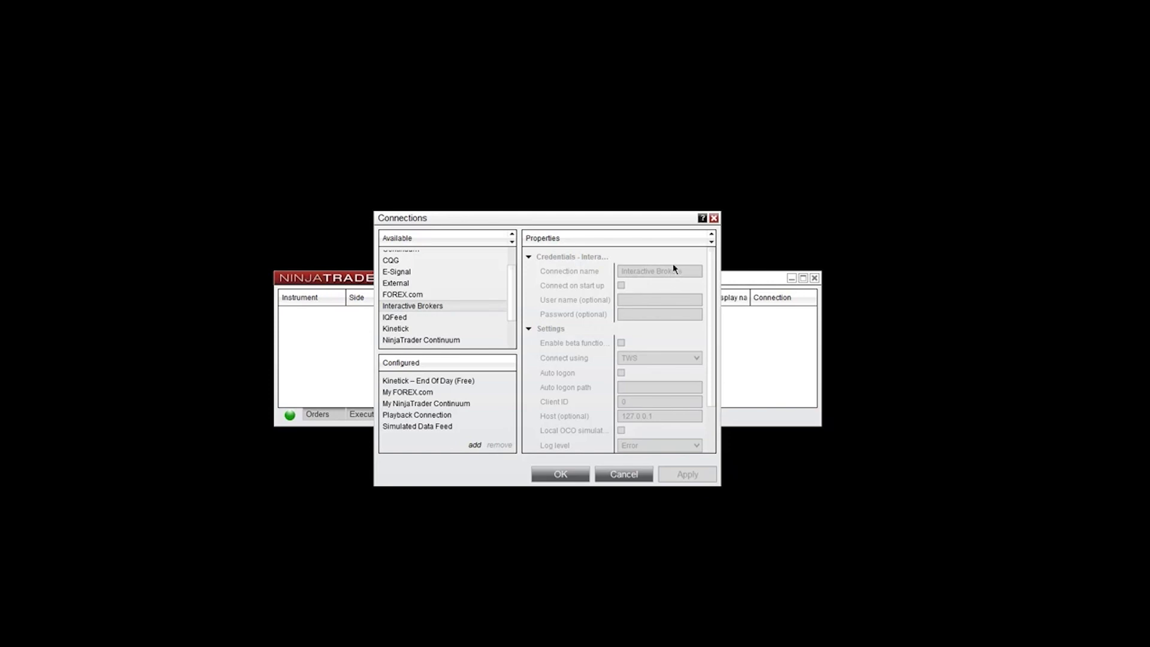
{"action": "left_click", "coordinate": [455, 319]}
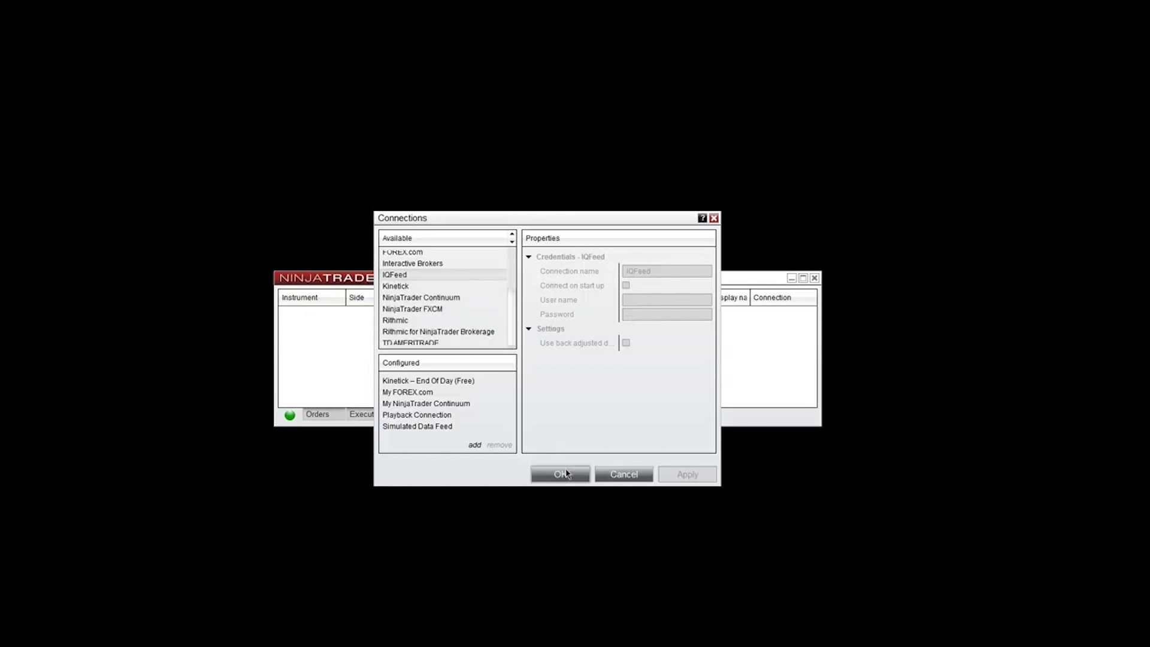
{"action": "left_click_drag", "start_coordinate": [511, 326], "coordinate": [512, 330]}
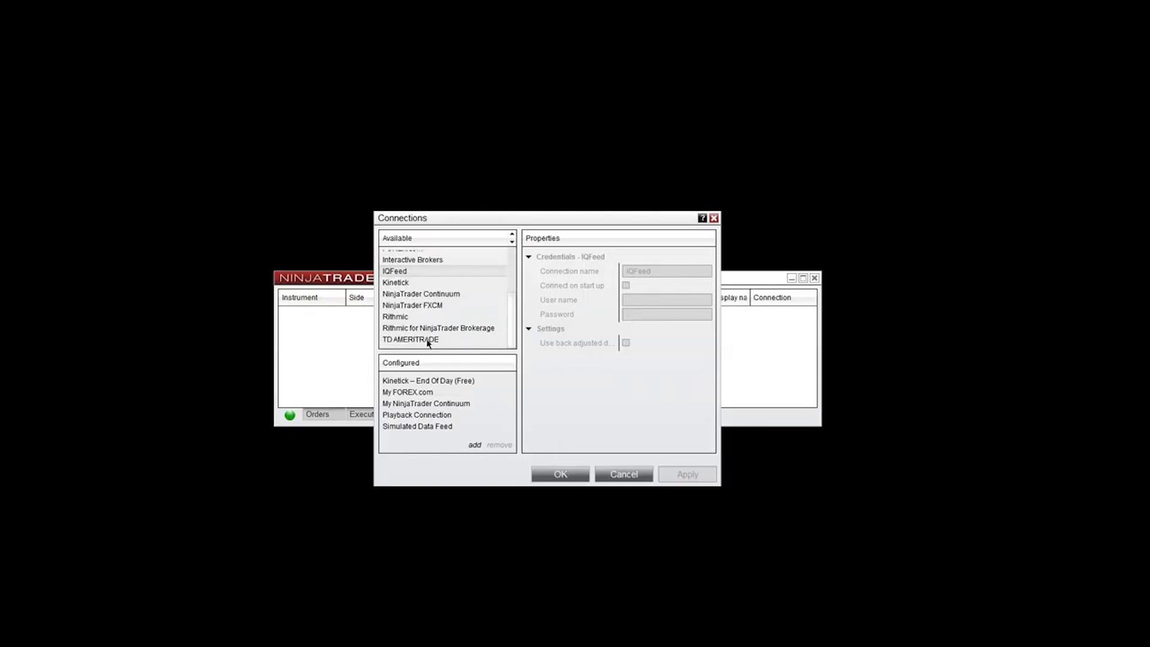